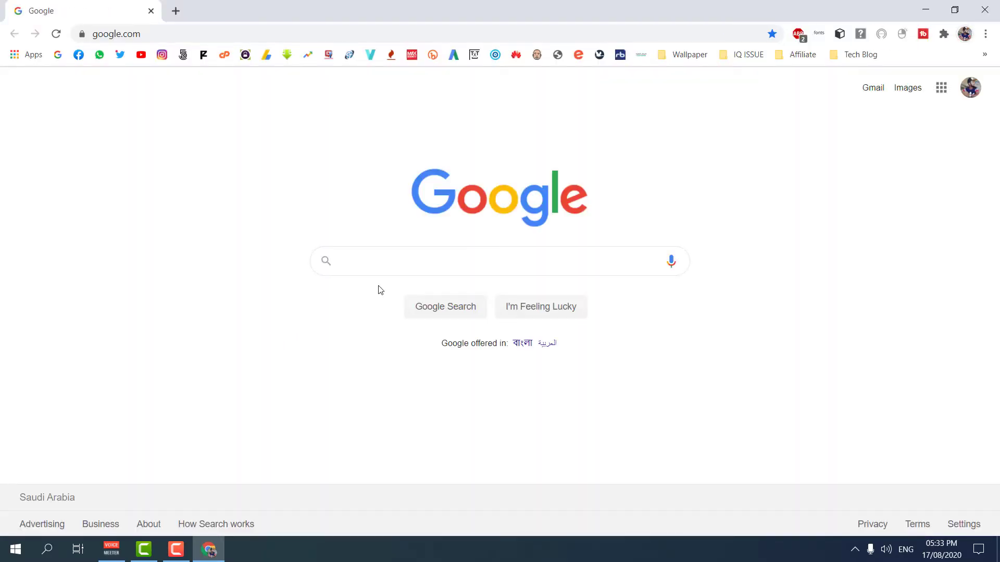
Search Google for 'hp mfp m127fn driver' by typing 'hp mfp m127fn drv' and taking the suggestion
{"action": "left_click", "coordinate": [390, 259]}
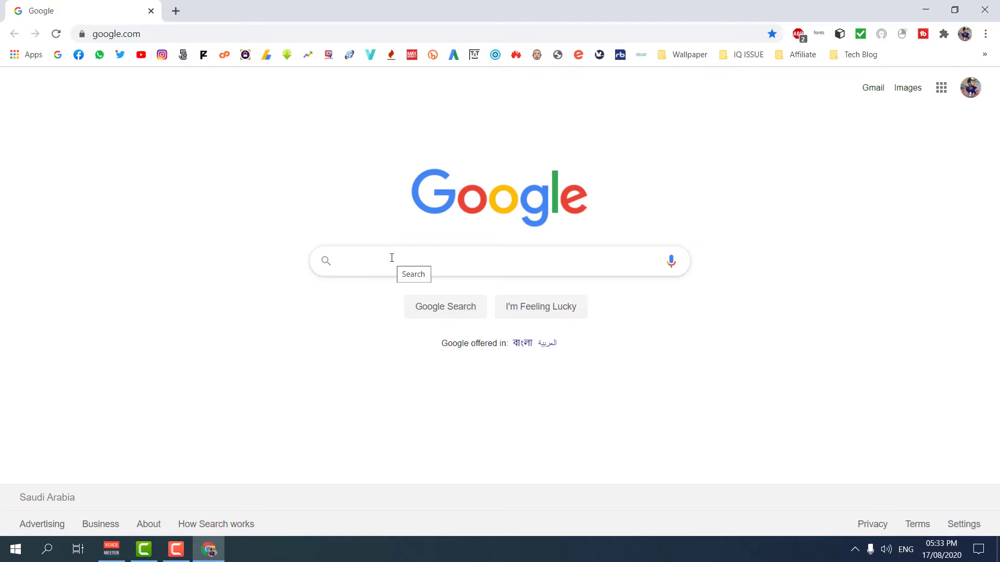
{"action": "type", "text": "hp mfp m"}
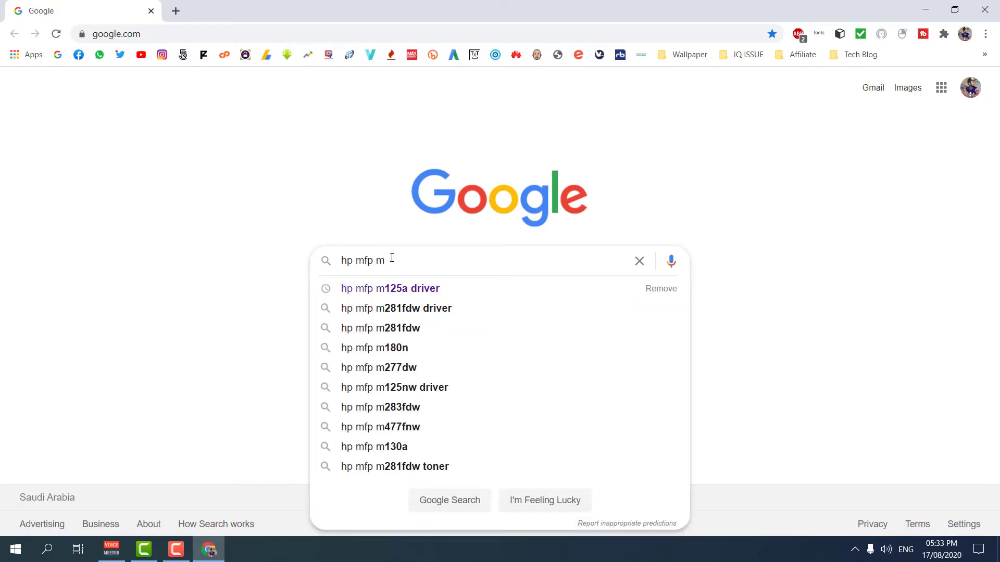
{"action": "type", "text": "127f"}
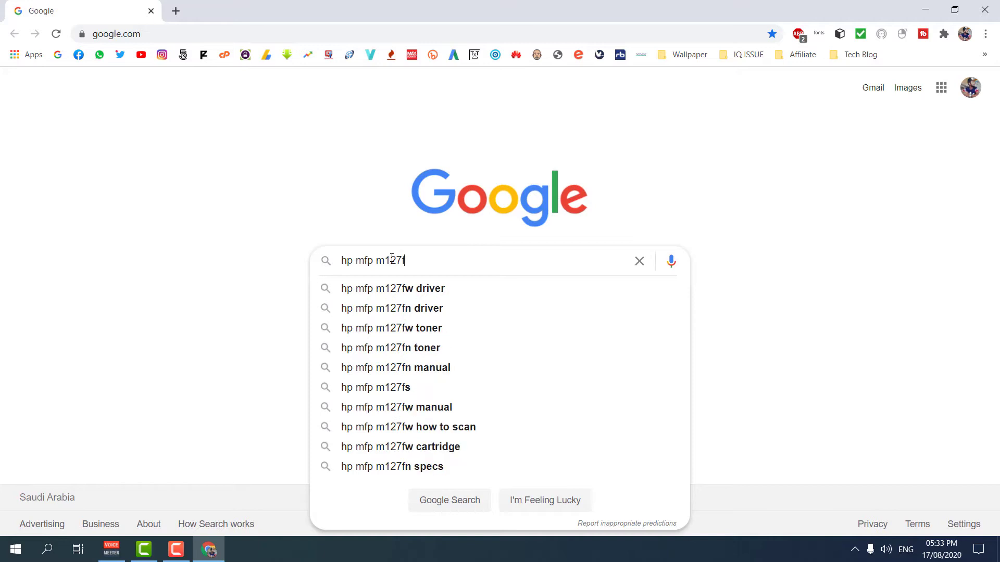
{"action": "type", "text": "n drv"}
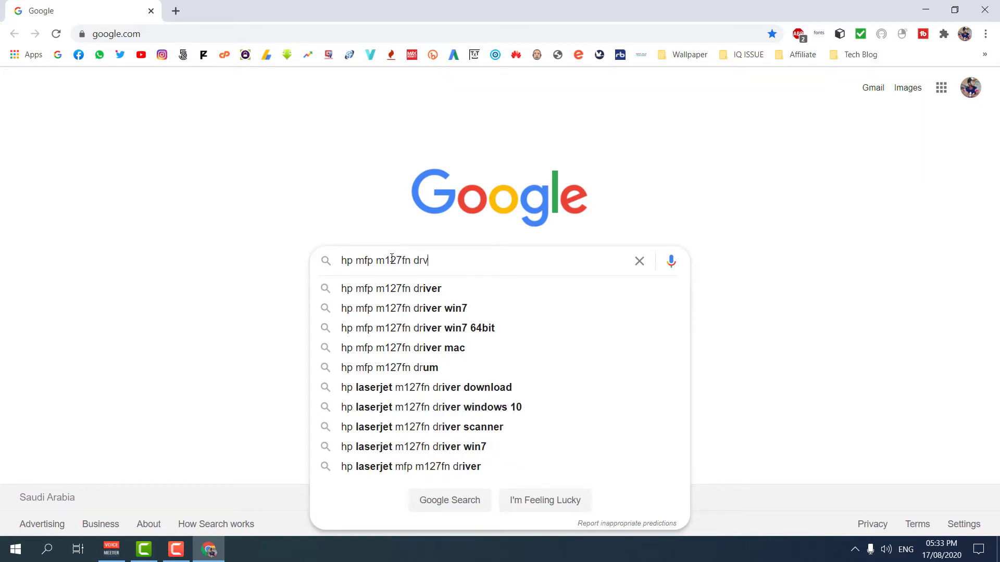
{"action": "key", "text": "Down"}
{"action": "key", "text": "Return"}
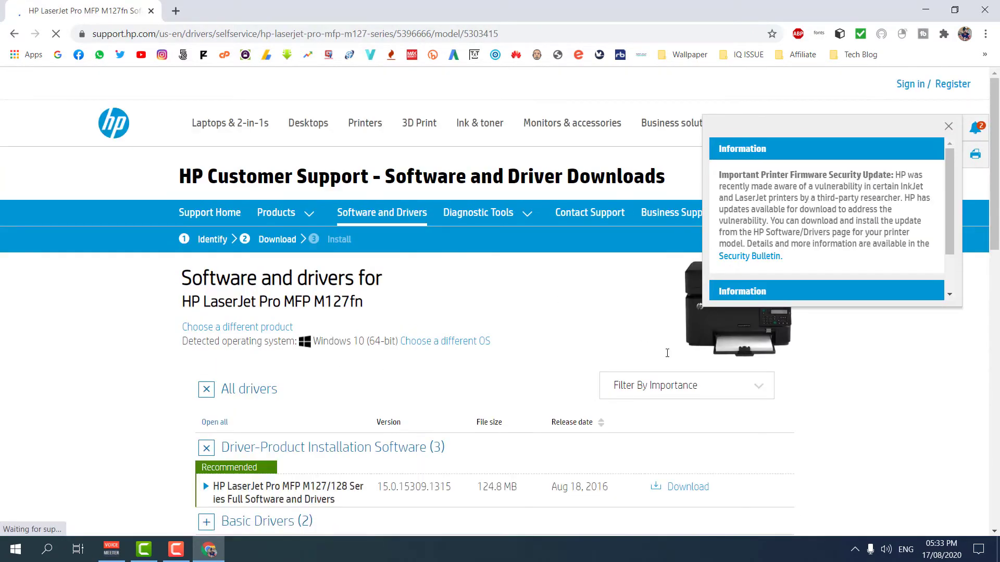
Download the M127/128 Full Software and Drivers package and launch its .exe installer
{"action": "scroll", "coordinate": [99, 394], "scroll_direction": "down", "scroll_amount": 1}
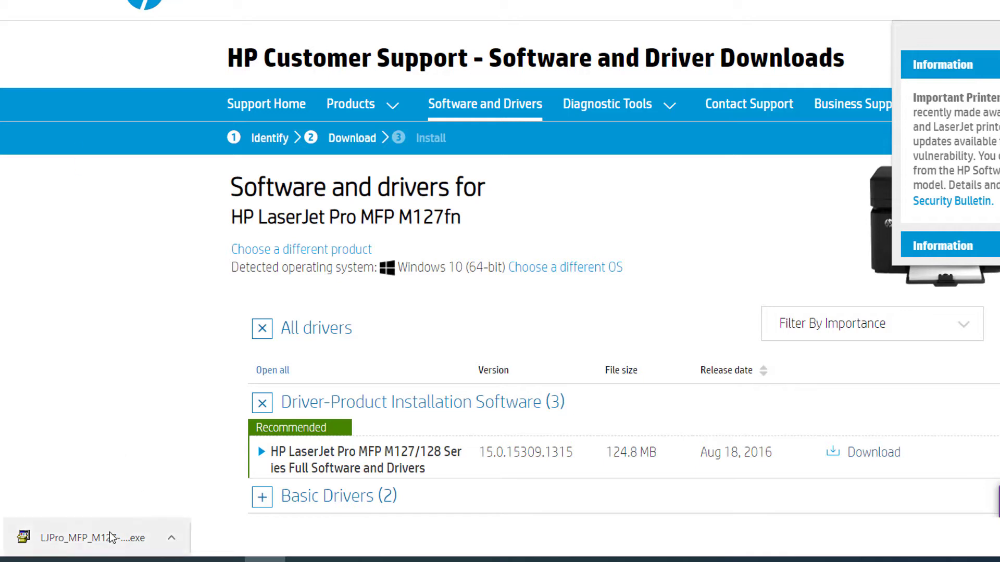
{"action": "left_click", "coordinate": [76, 537]}
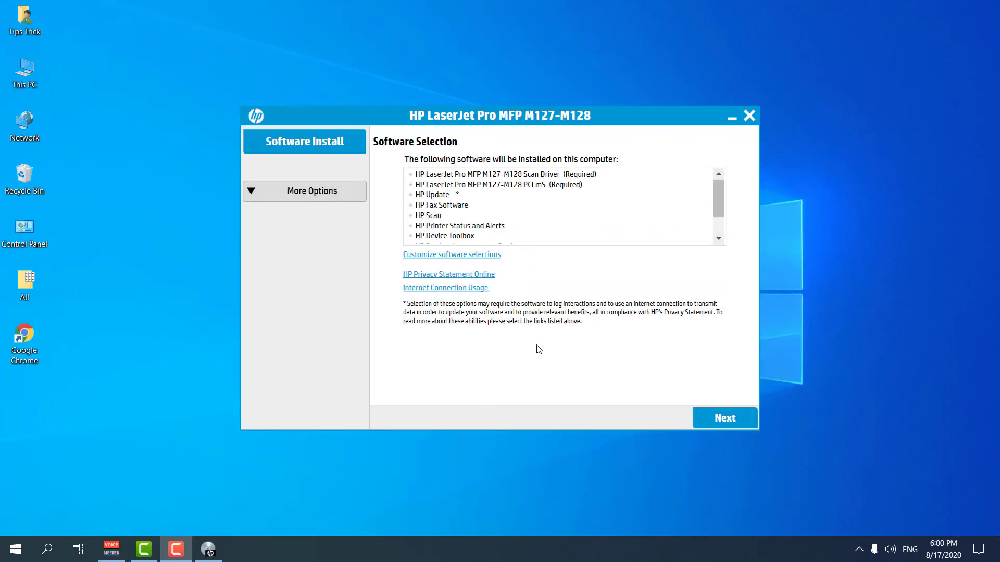
Review the Scan Driver component, accept the installation agreements and begin installing
{"action": "left_click", "coordinate": [542, 174]}
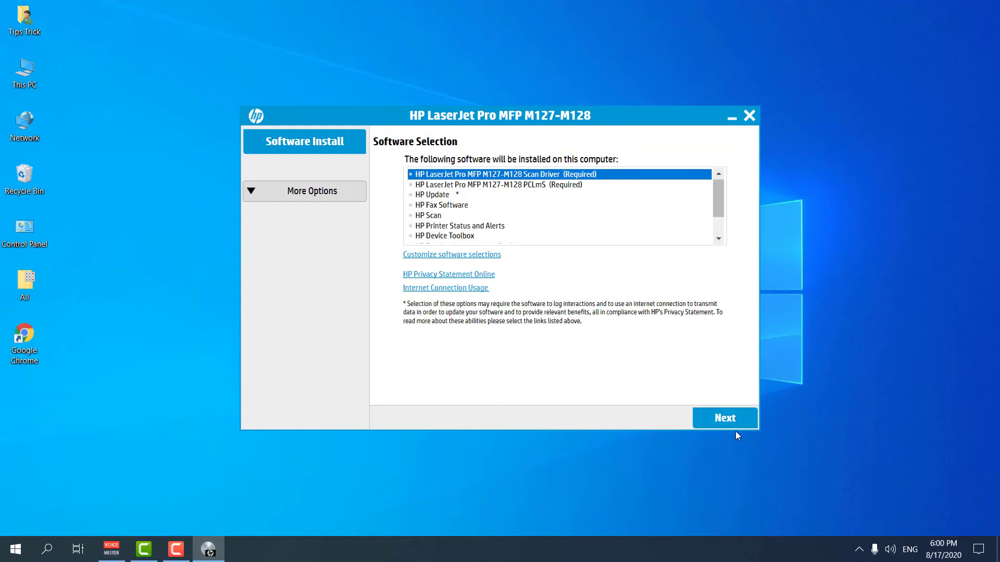
{"action": "left_click", "coordinate": [729, 420]}
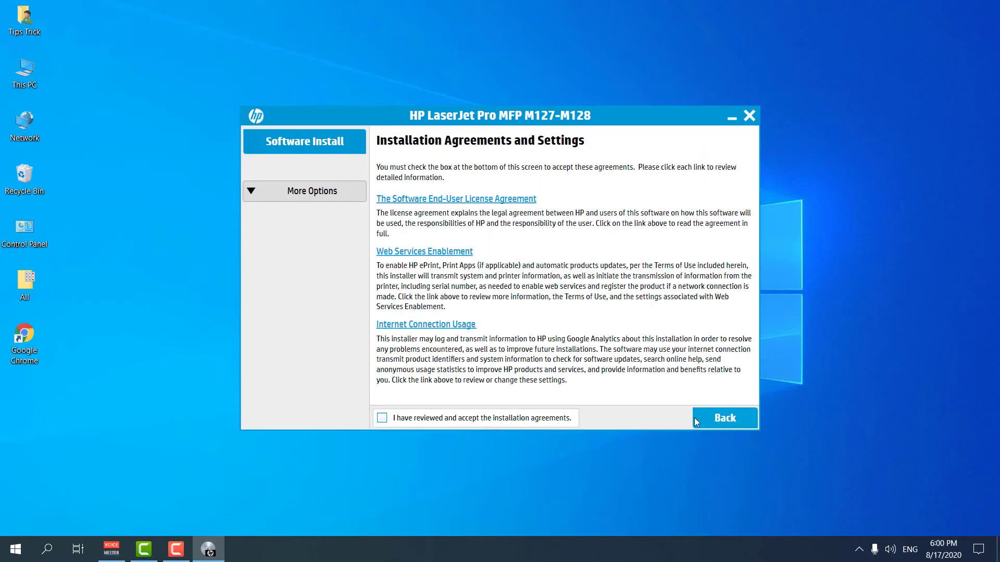
{"action": "left_click", "coordinate": [382, 418]}
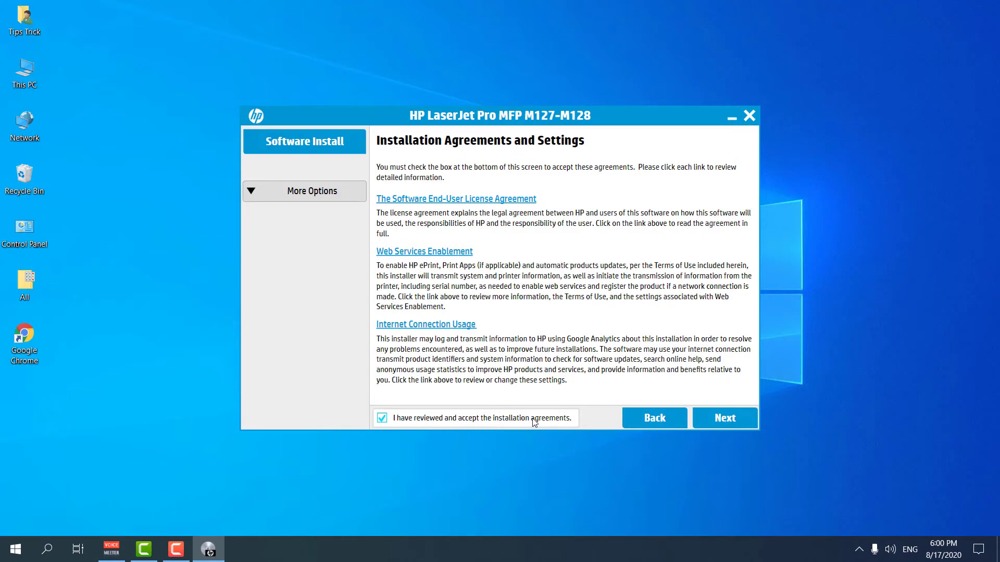
{"action": "left_click", "coordinate": [725, 420]}
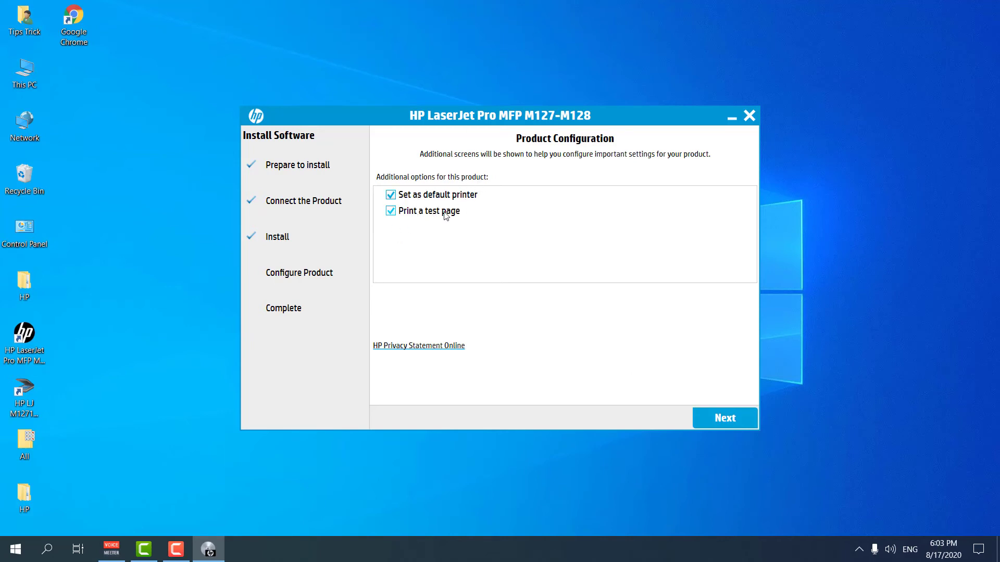
Continue past Product Configuration, keeping default printer and test page ticked
{"action": "left_click", "coordinate": [720, 418]}
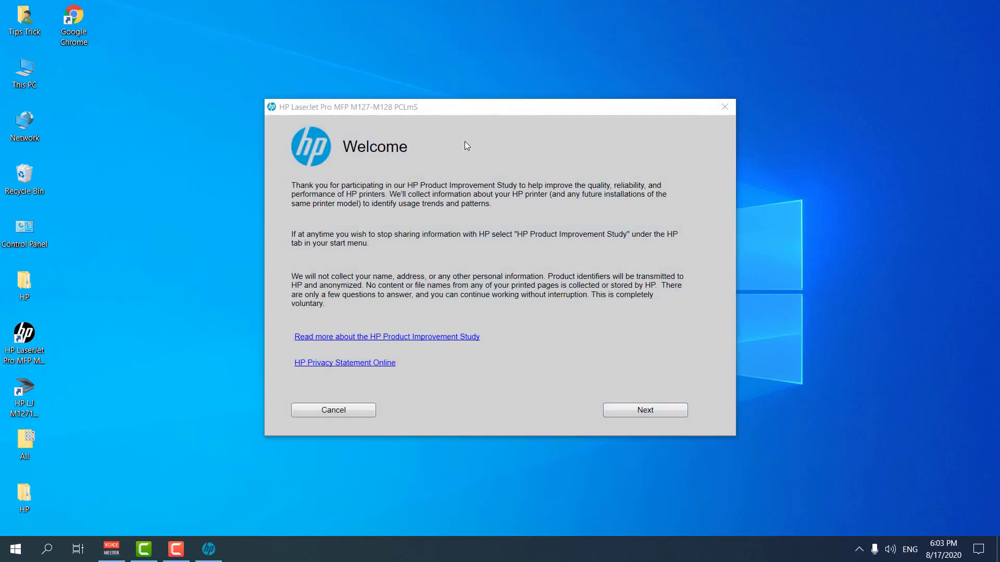
Answer the survey with Saudi Arabia, Office outside of home, 10 to 49 and Retail Trade, then submit
{"action": "left_click", "coordinate": [644, 411]}
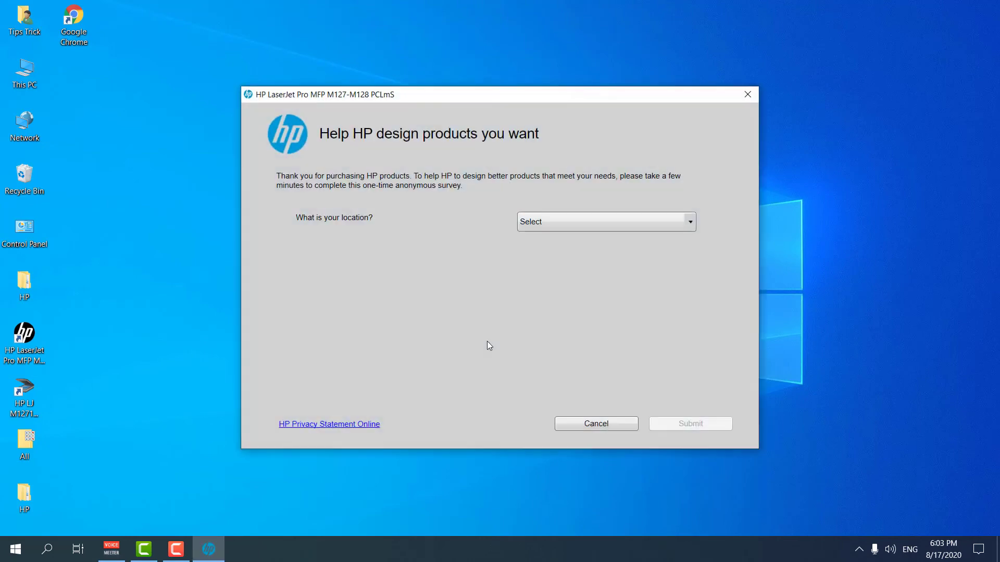
{"action": "left_click", "coordinate": [586, 223]}
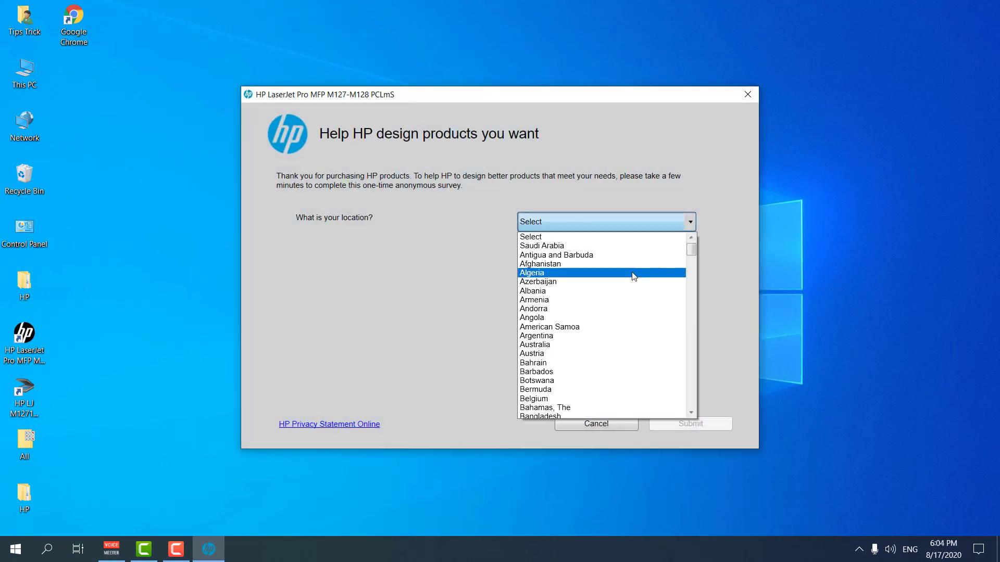
{"action": "left_click_drag", "start_coordinate": [691, 248], "coordinate": [694, 353]}
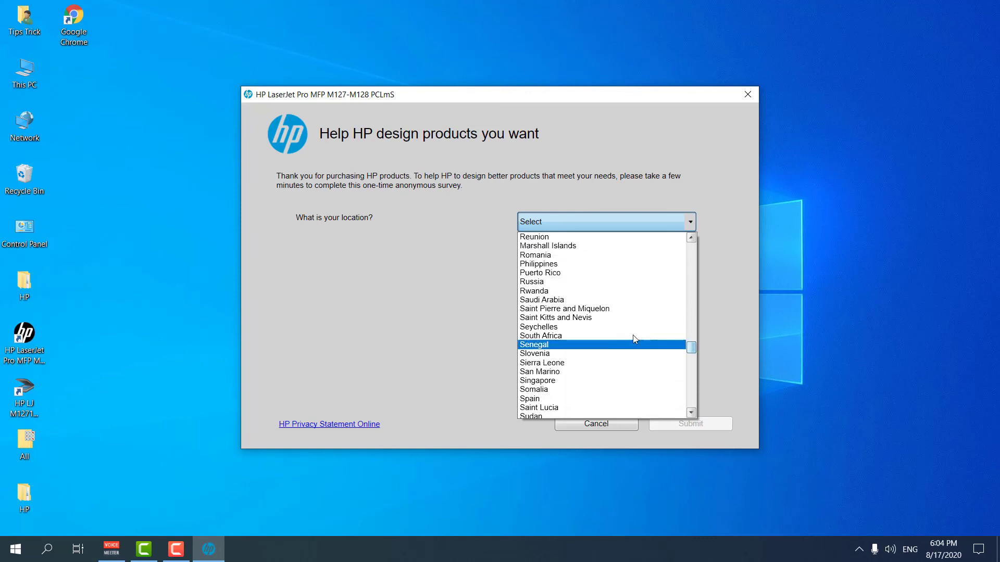
{"action": "left_click", "coordinate": [577, 300]}
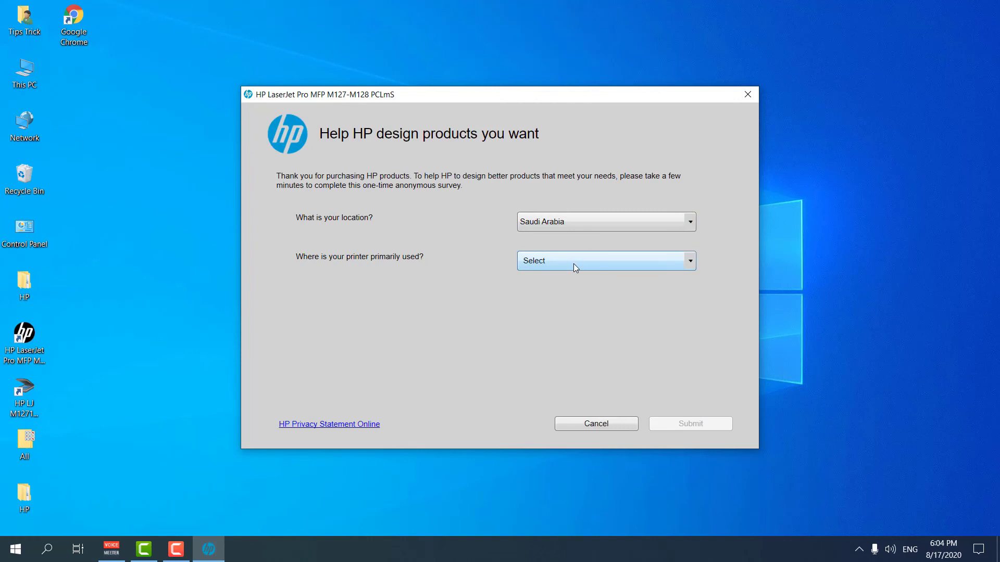
{"action": "left_click", "coordinate": [573, 264]}
{"action": "left_click", "coordinate": [576, 324]}
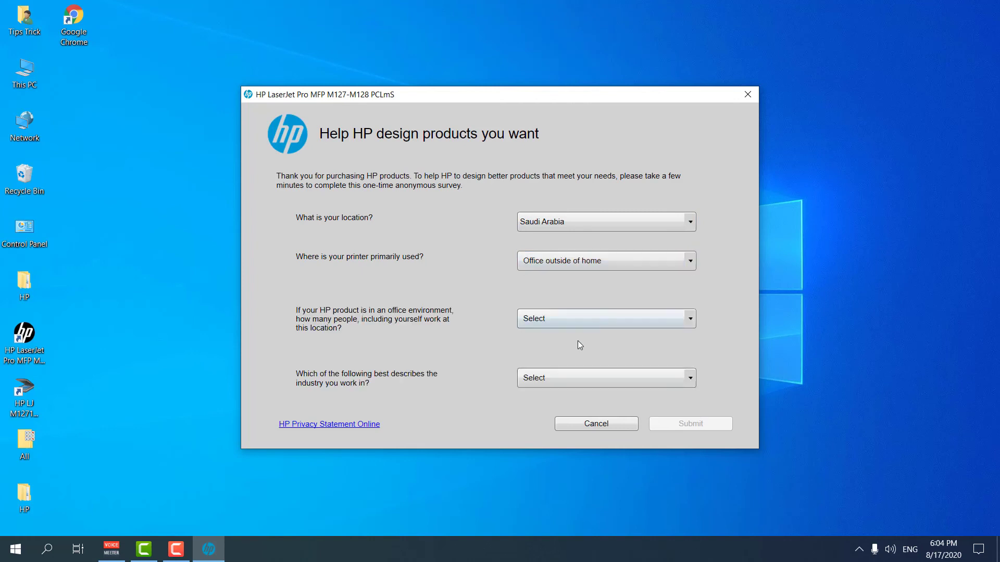
{"action": "left_click", "coordinate": [609, 314]}
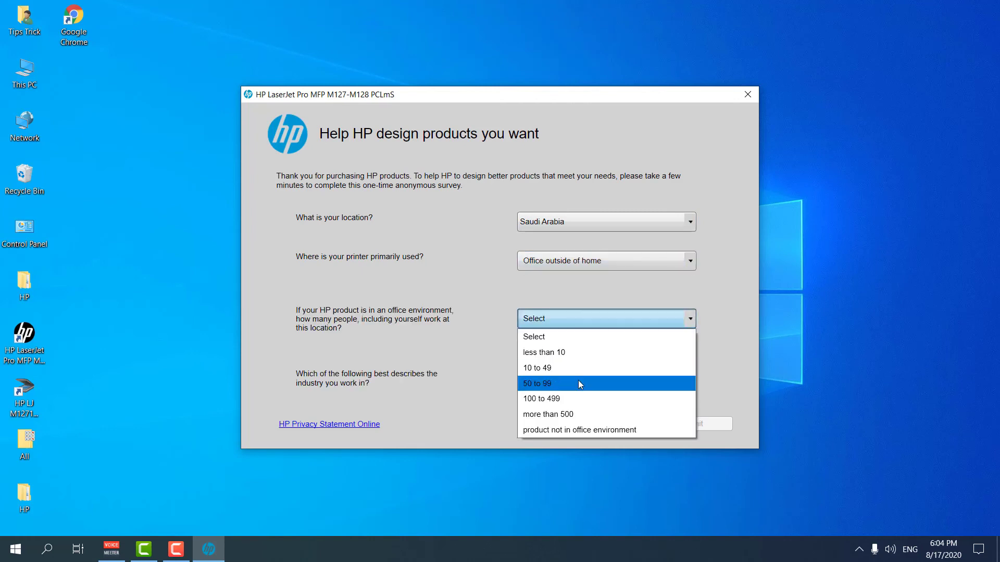
{"action": "left_click", "coordinate": [577, 372]}
{"action": "left_click", "coordinate": [571, 380]}
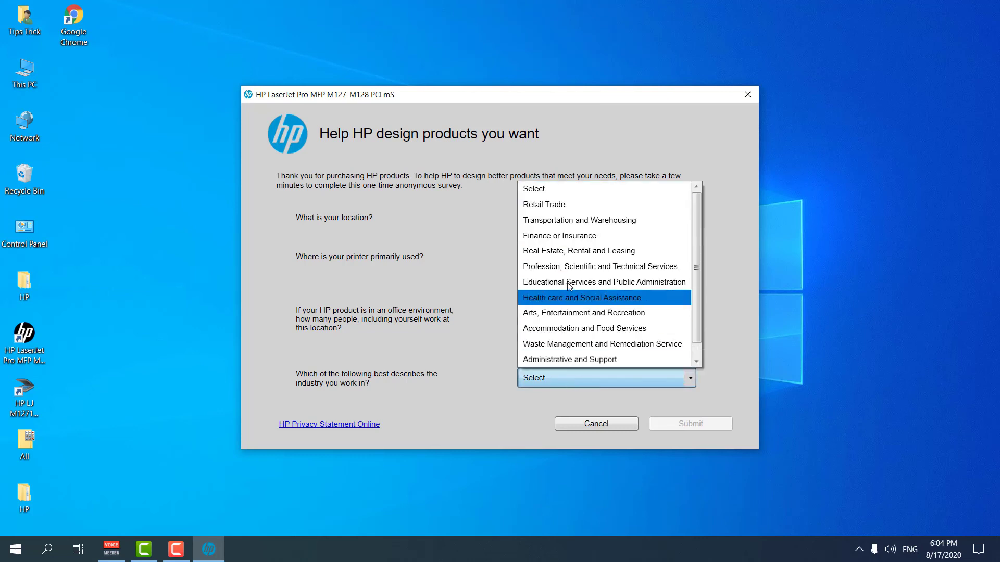
{"action": "left_click", "coordinate": [579, 206]}
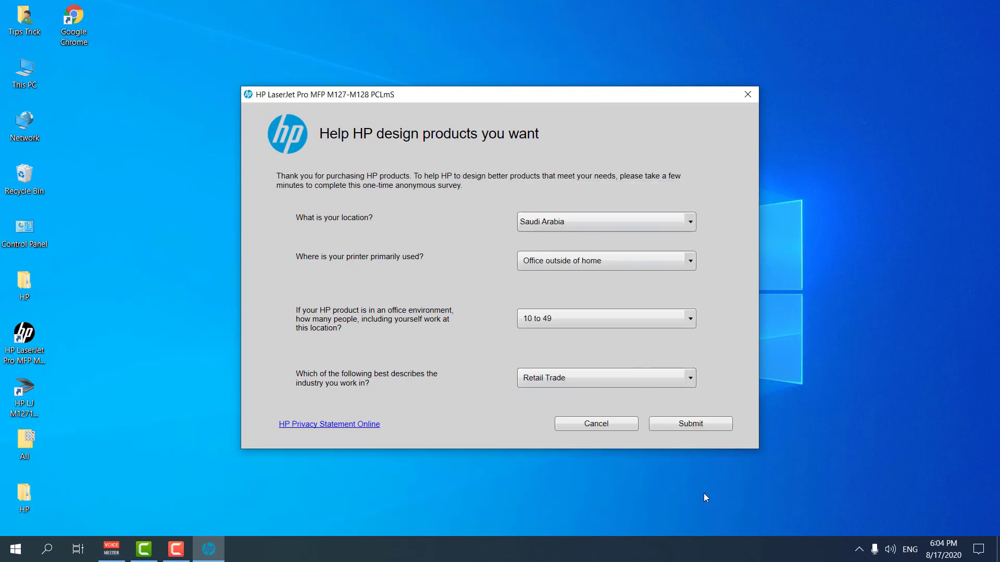
{"action": "left_click", "coordinate": [695, 426]}
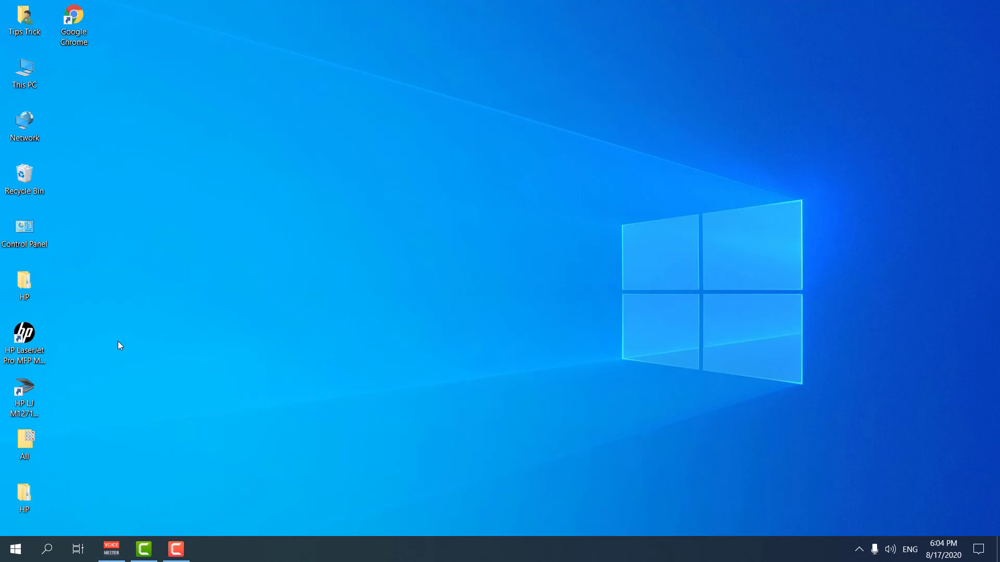
Launch the 'HP LJ M127128 Scan' desktop shortcut to open HP Scan
{"action": "left_click", "coordinate": [28, 394]}
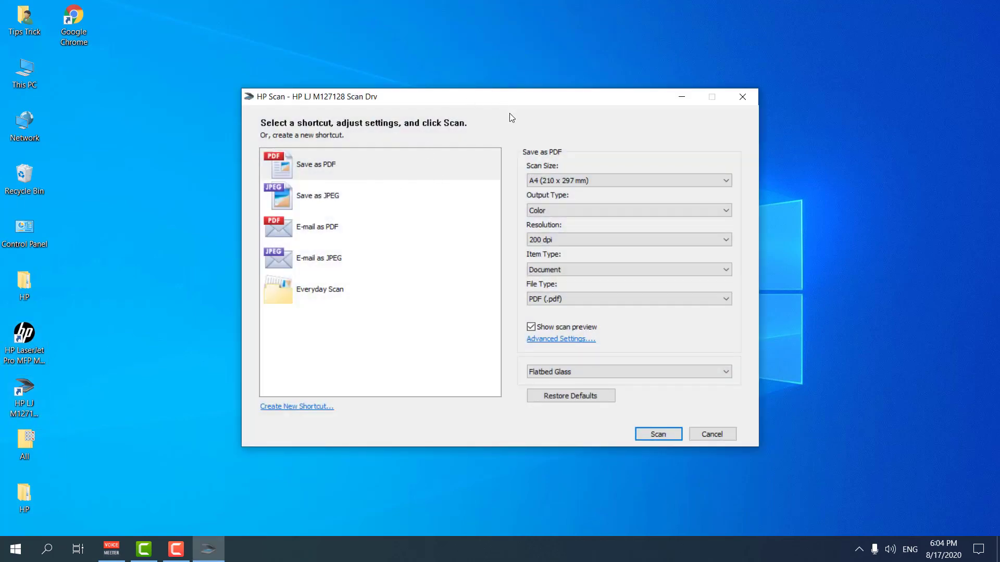
Close HP Scan and select the HP LaserJet Pro MFP M127-M128 PCLmS in Control Panel's Devices and Printers
{"action": "left_click", "coordinate": [714, 435]}
{"action": "double_click", "coordinate": [13, 247]}
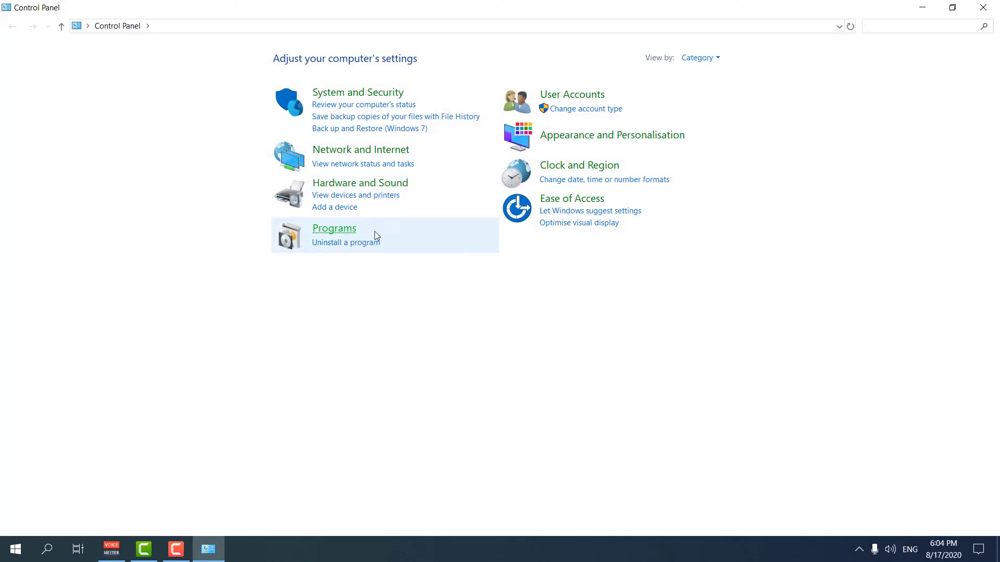
{"action": "left_click", "coordinate": [350, 183]}
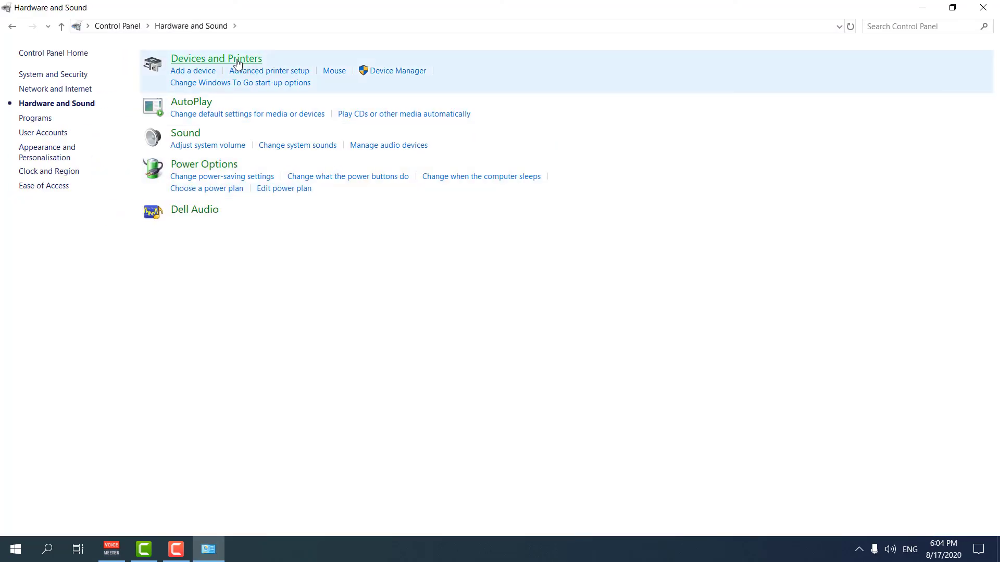
{"action": "left_click", "coordinate": [237, 63]}
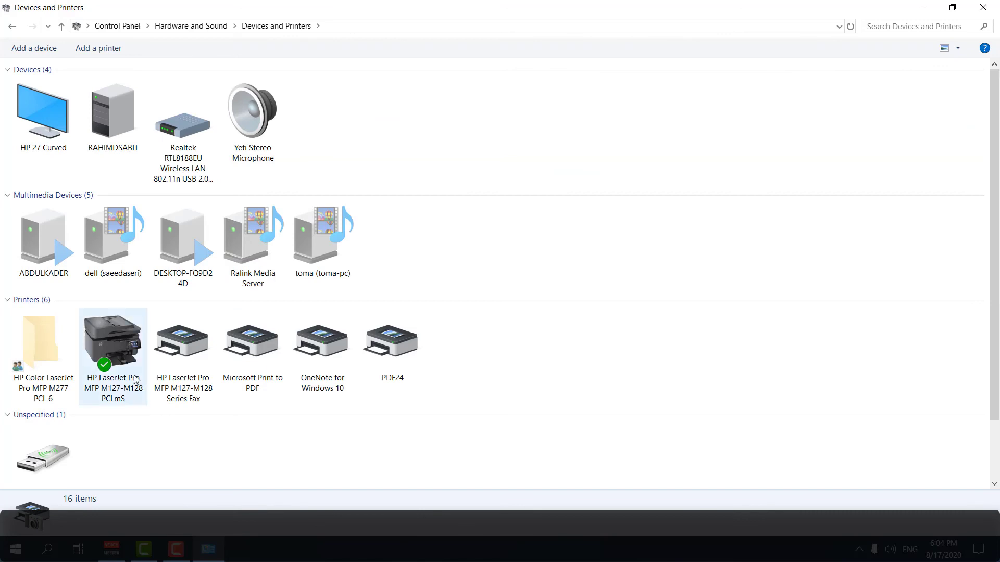
{"action": "left_click", "coordinate": [125, 371]}
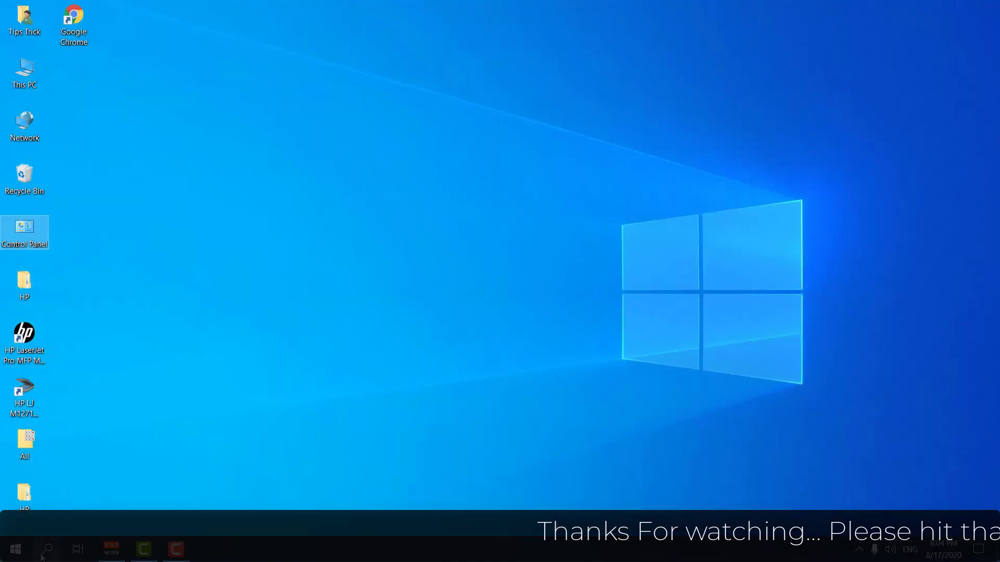
Launch Word, type 'dfdfd' and list the printers on the Print page
{"action": "left_click", "coordinate": [45, 550]}
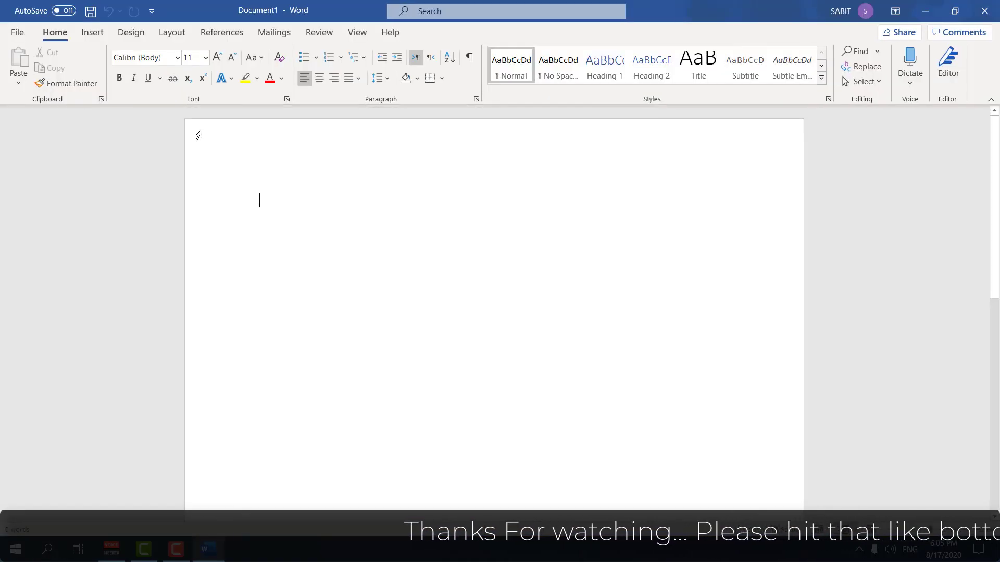
{"action": "type", "text": "dfdfd"}
{"action": "left_click", "coordinate": [16, 32]}
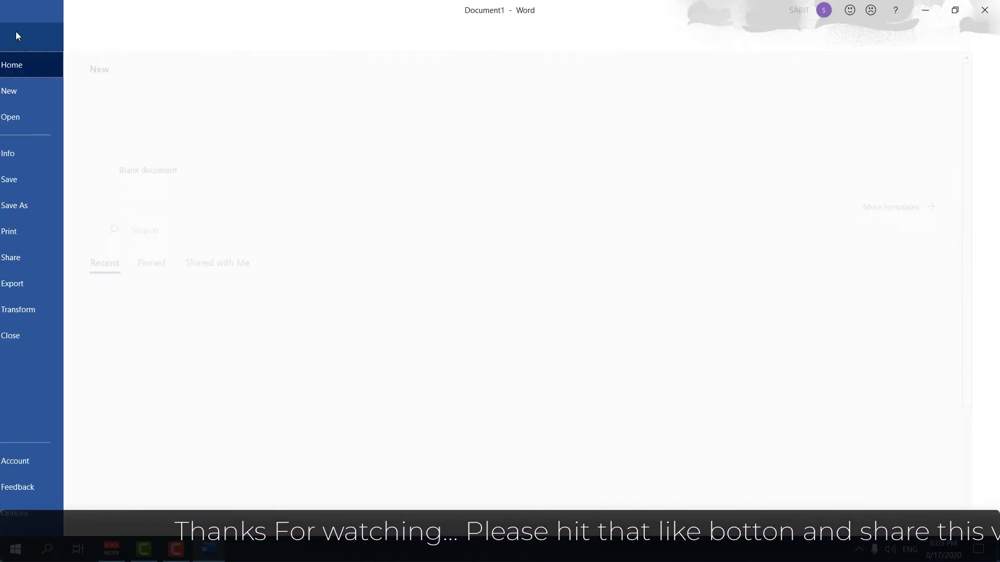
{"action": "left_click", "coordinate": [43, 232]}
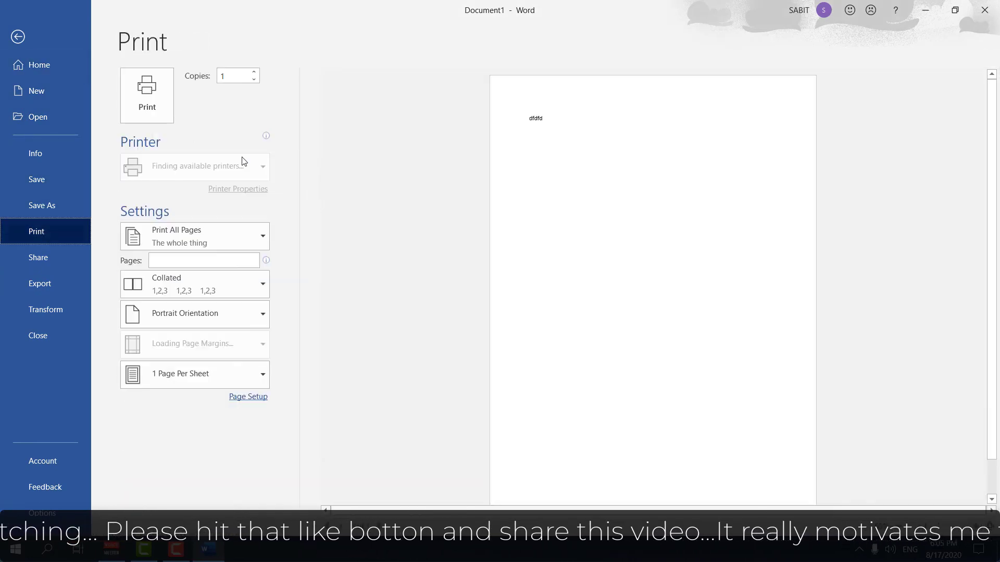
{"action": "left_click", "coordinate": [198, 170]}
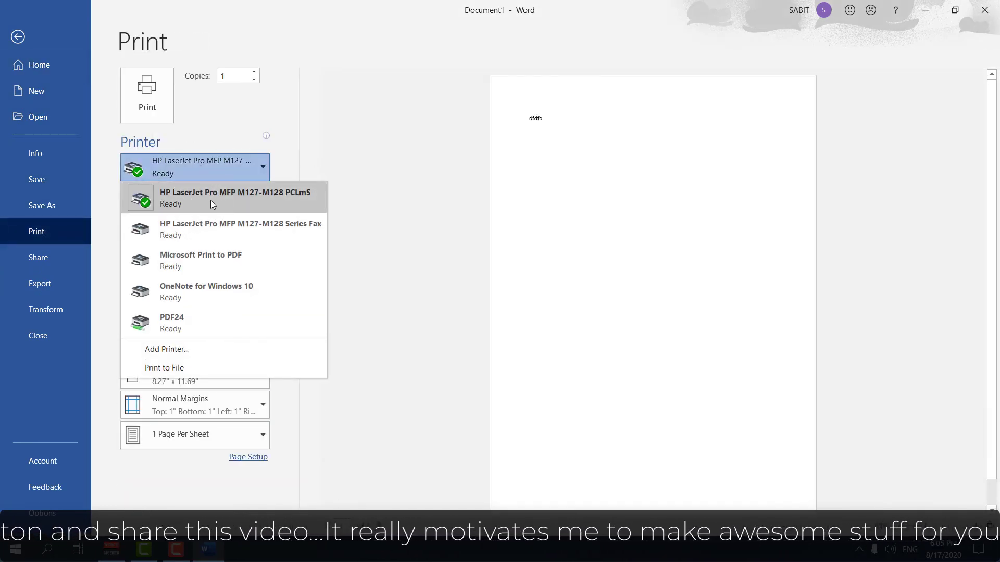